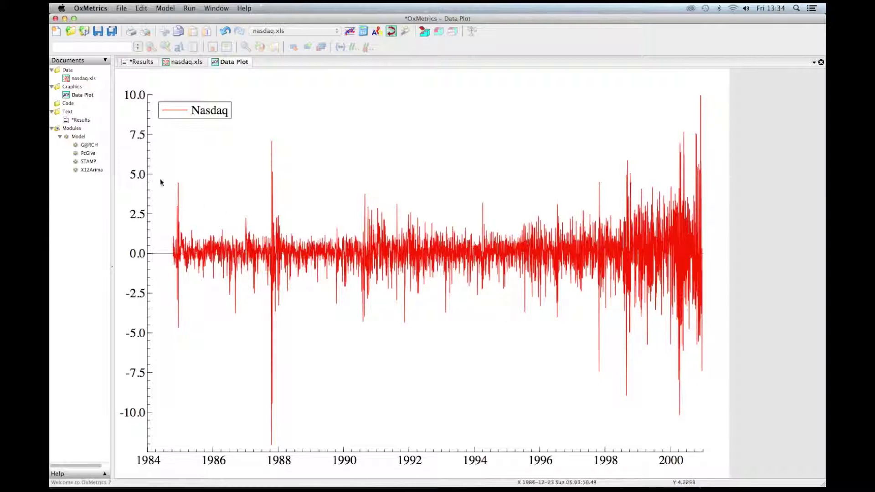
# Launch the G@RCH module from Modules > Model to get the Univariate GARCH Models dialog
pyautogui.doubleClick(85, 145)
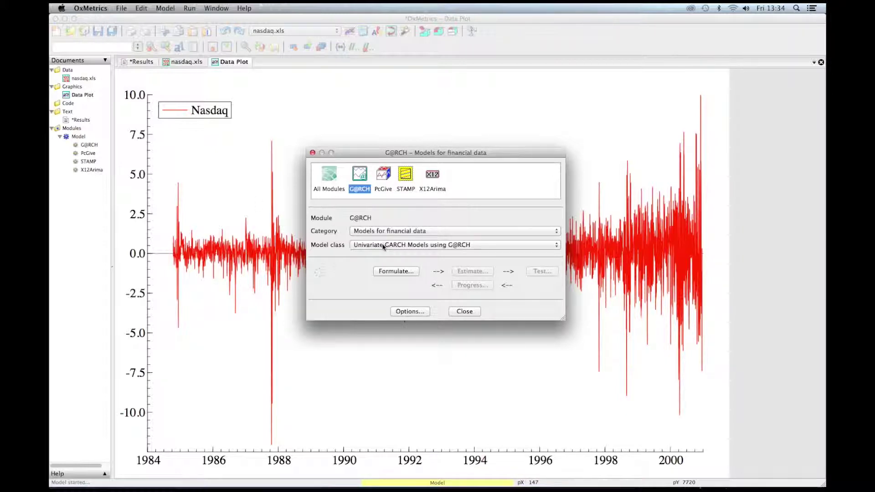
pyautogui.click(358, 233)
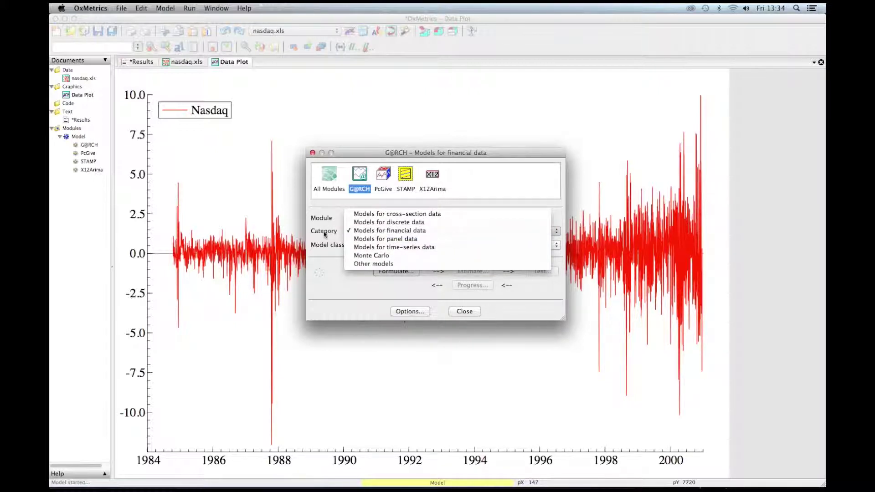
pyautogui.click(348, 232)
pyautogui.click(358, 233)
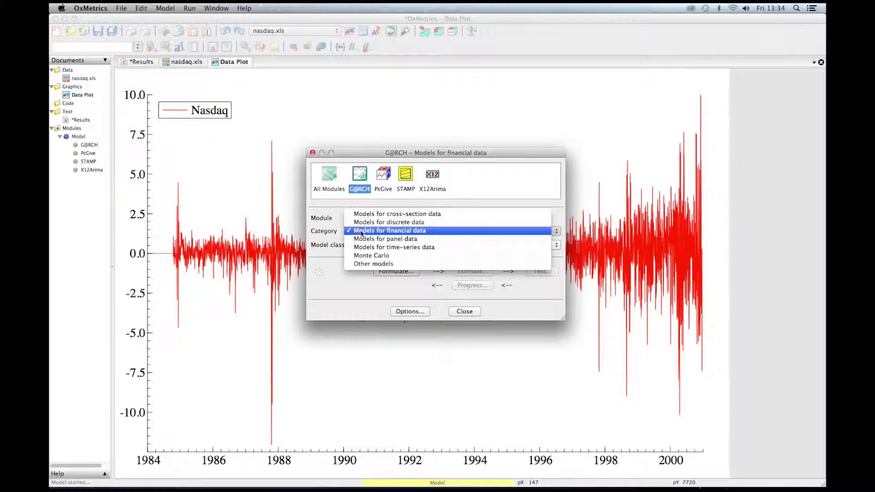
pyautogui.click(361, 234)
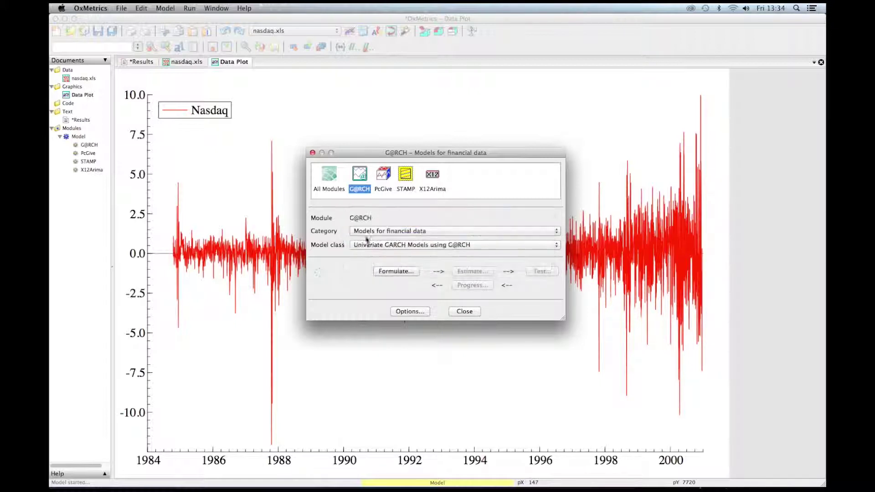
pyautogui.click(368, 247)
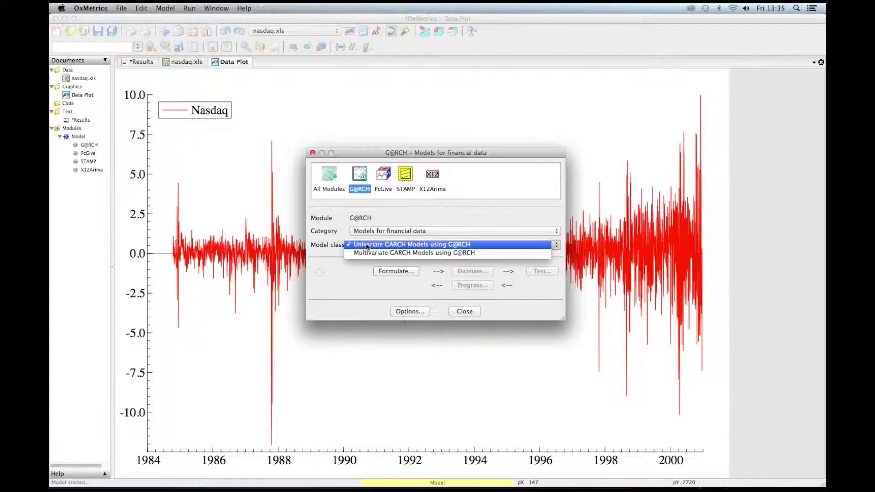
pyautogui.click(367, 247)
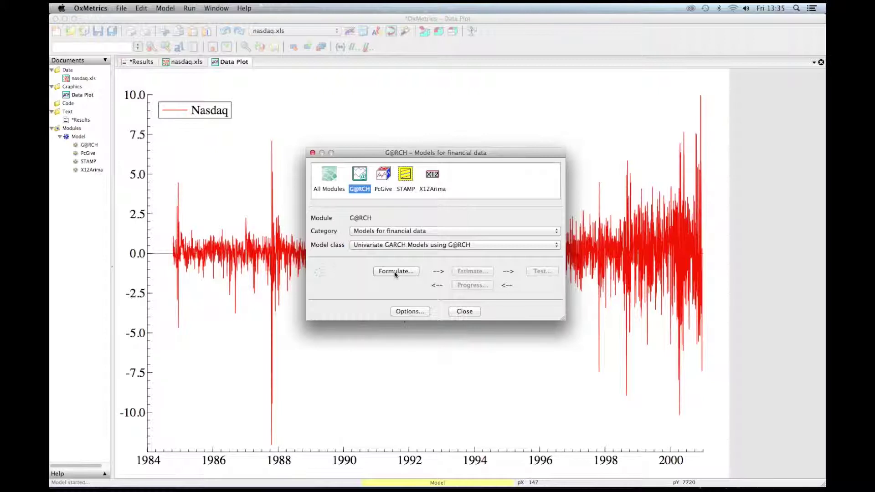
pyautogui.click(395, 273)
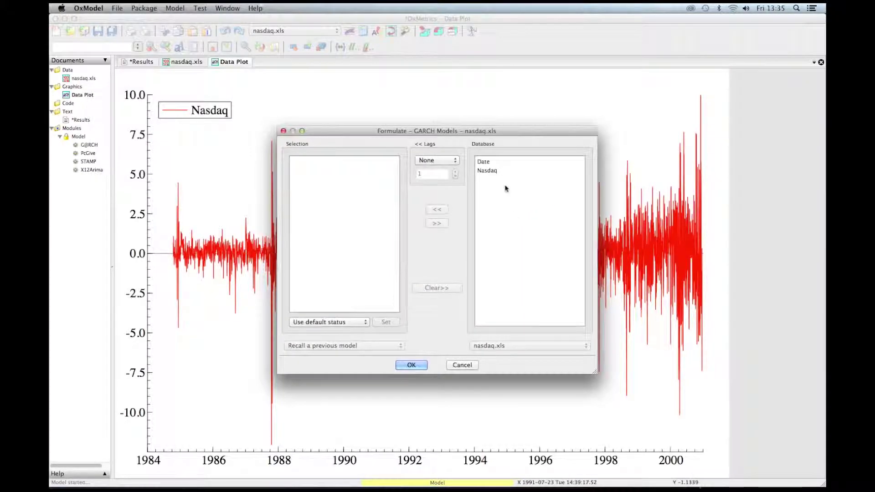
# Add Nasdaq from the database to the model selection, check its status, and accept the formulation
pyautogui.click(486, 171)
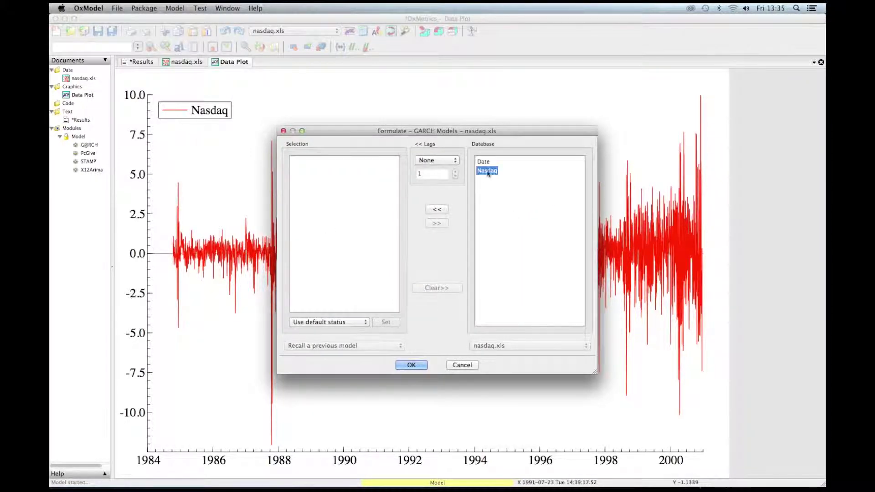
pyautogui.click(438, 210)
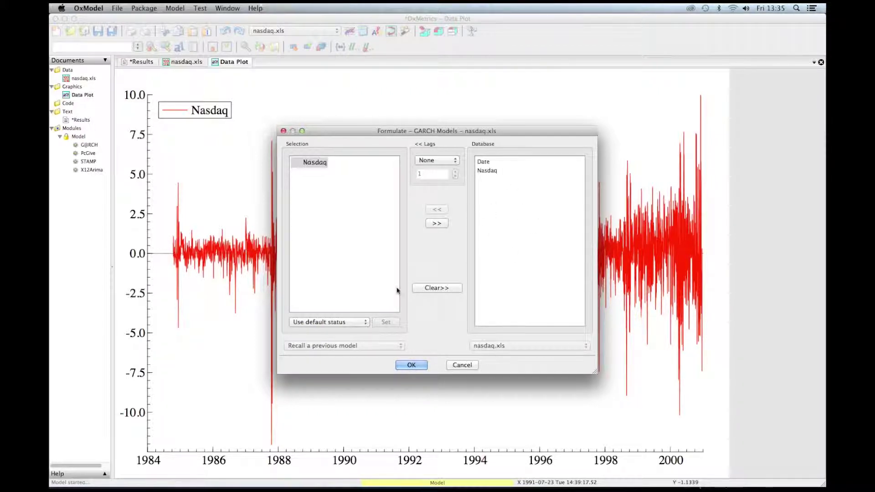
pyautogui.click(349, 323)
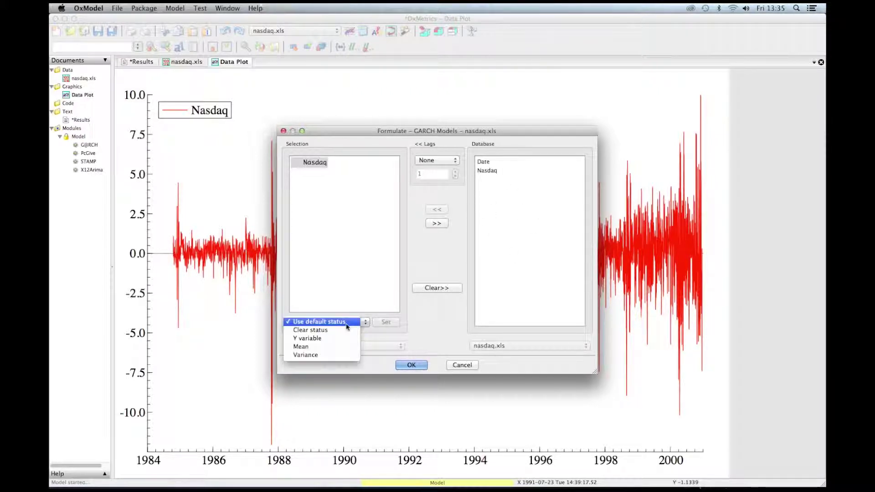
pyautogui.click(336, 356)
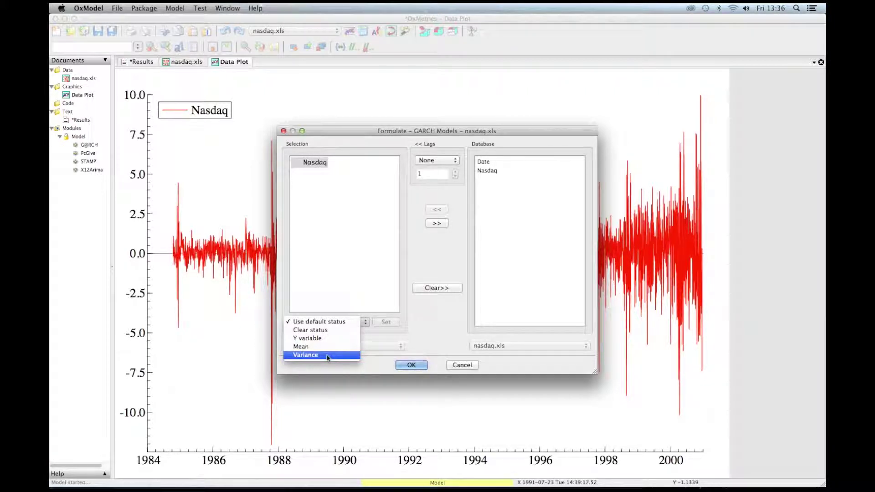
pyautogui.click(472, 336)
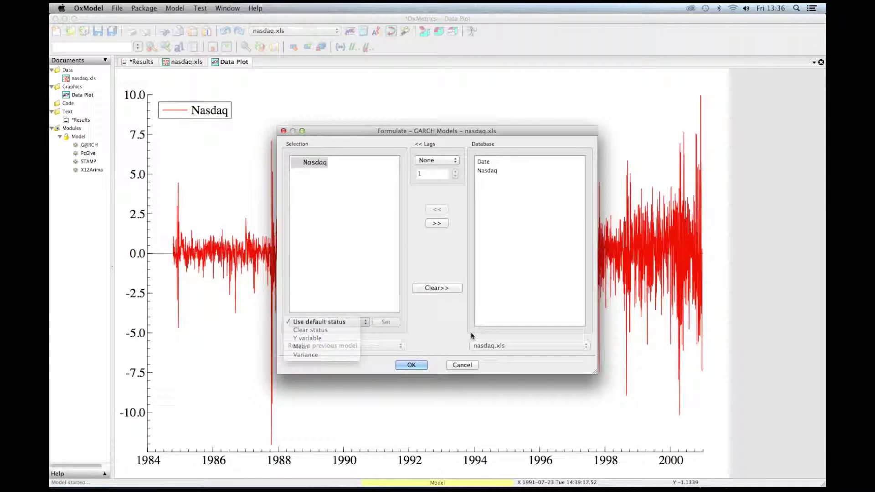
pyautogui.click(412, 364)
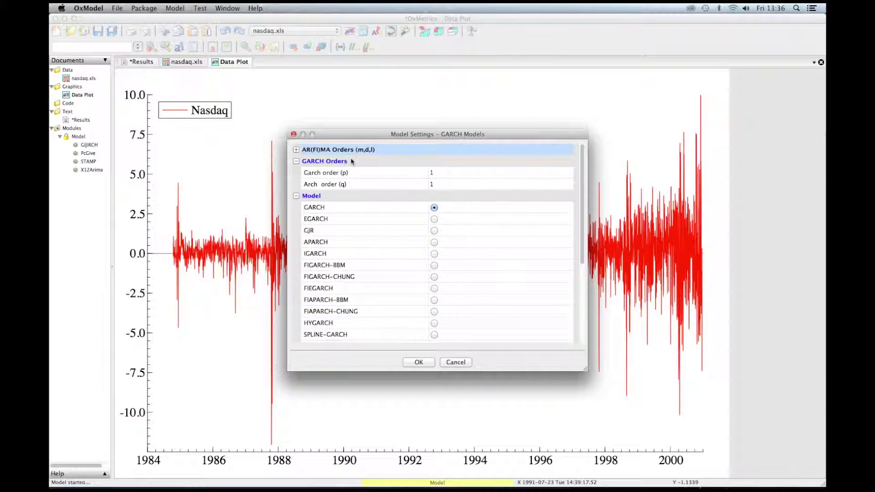
# Expand AR(FI)MA Orders and leave both the AR and MA orders at 0
pyautogui.click(307, 149)
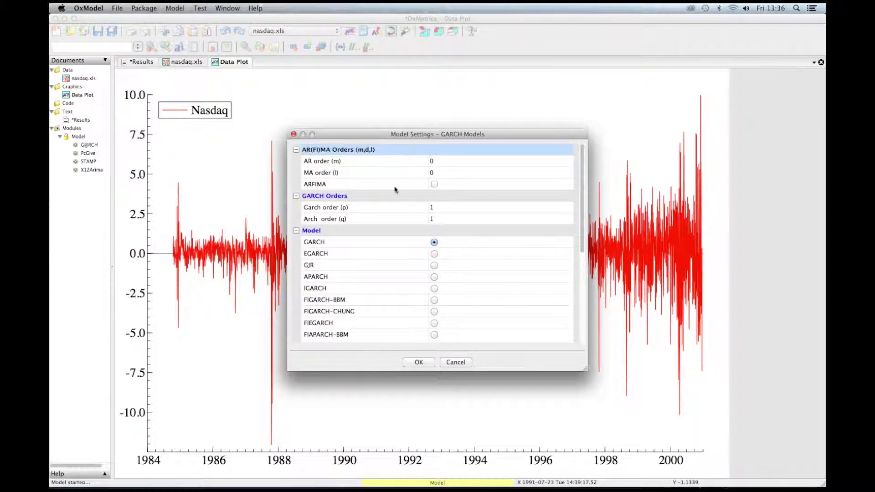
pyautogui.click(444, 162)
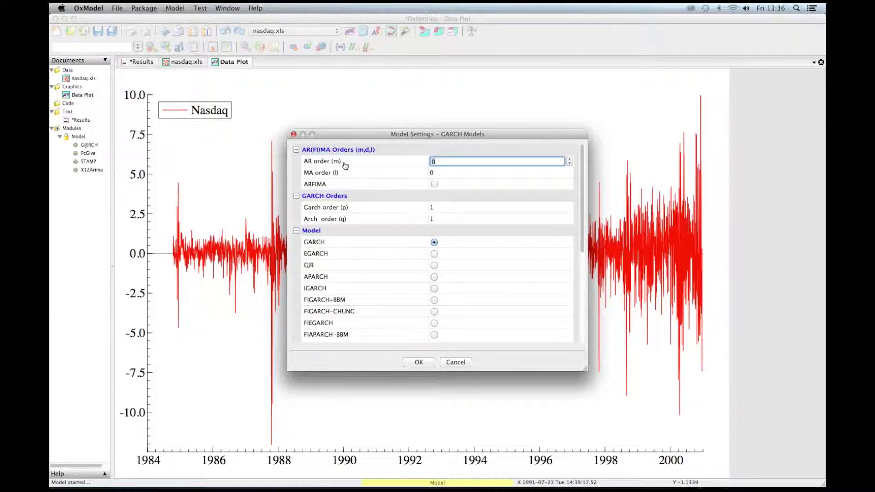
pyautogui.click(445, 173)
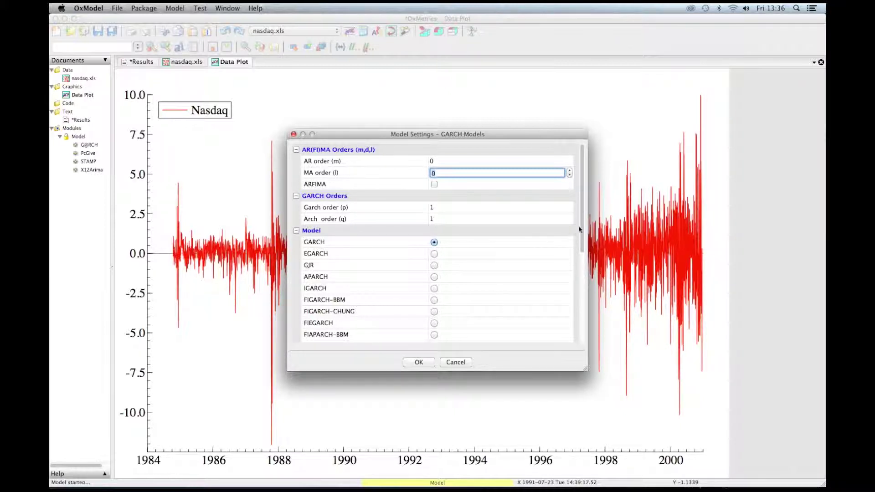
pyautogui.moveTo(582, 230); pyautogui.dragTo(580, 265)
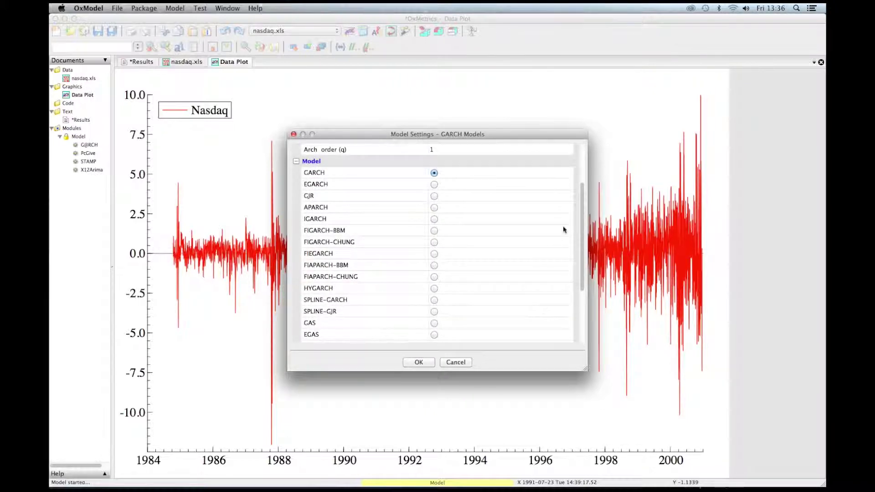
# Choose AEGAS as the variance model, comparing it with the GAS option
pyautogui.scroll(-1, 582, 216)
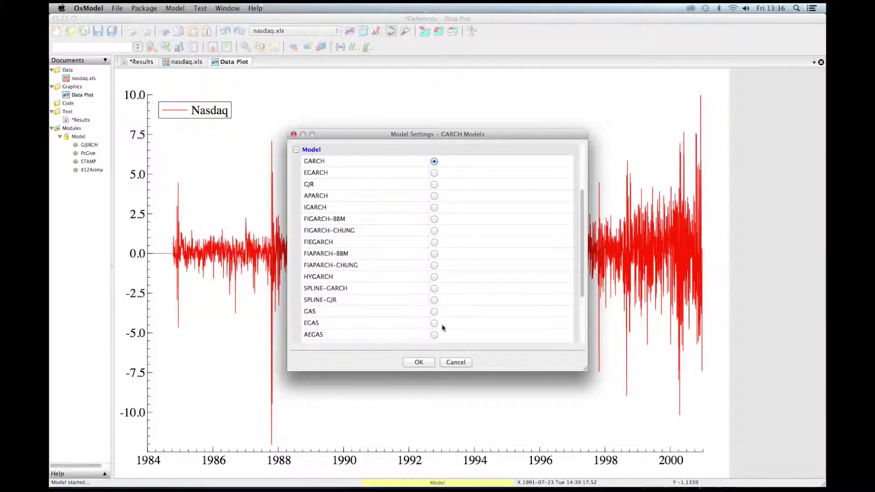
pyautogui.click(443, 337)
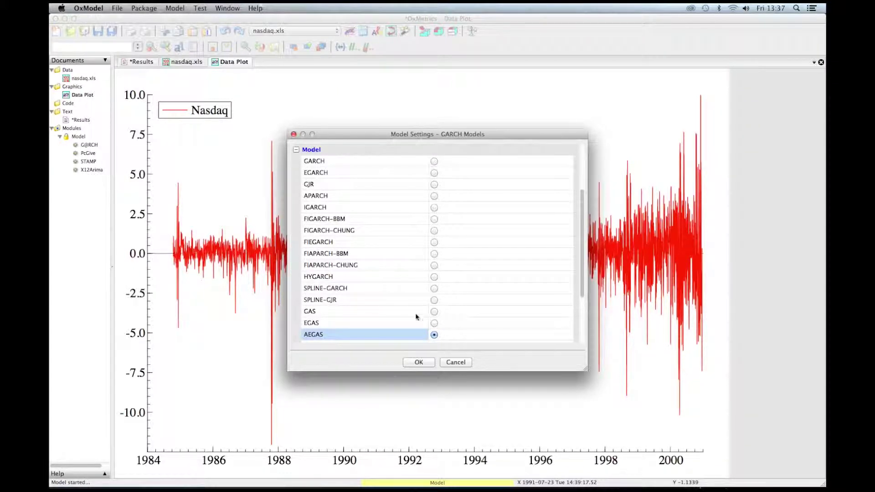
pyautogui.click(313, 313)
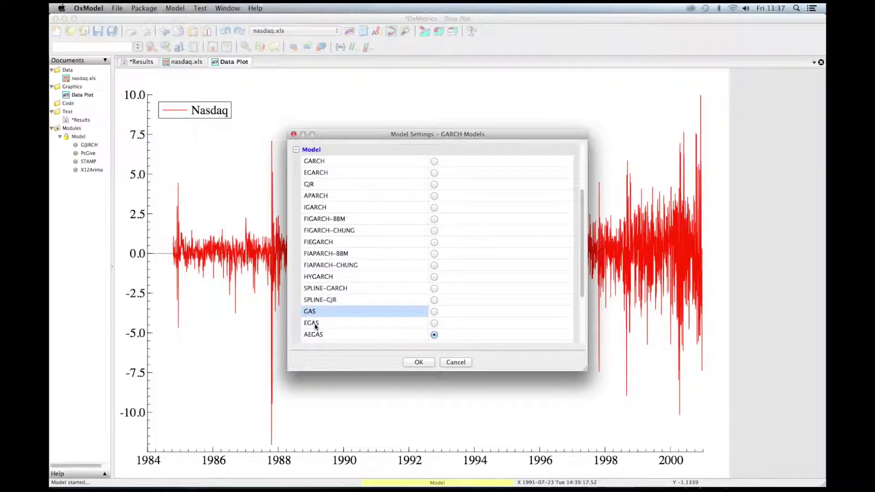
pyautogui.click(319, 337)
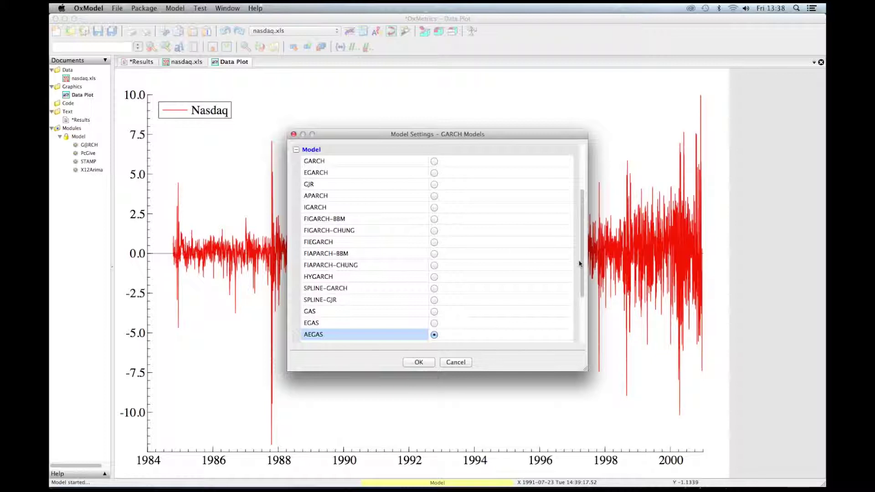
# Set the distribution to Skewed Student and confirm the model settings
pyautogui.moveTo(581, 260); pyautogui.dragTo(580, 303)
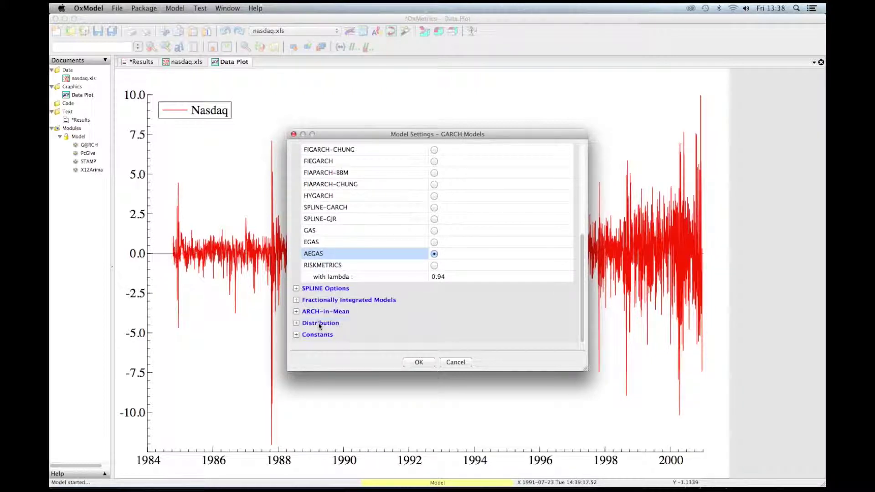
pyautogui.click(321, 323)
pyautogui.click(448, 324)
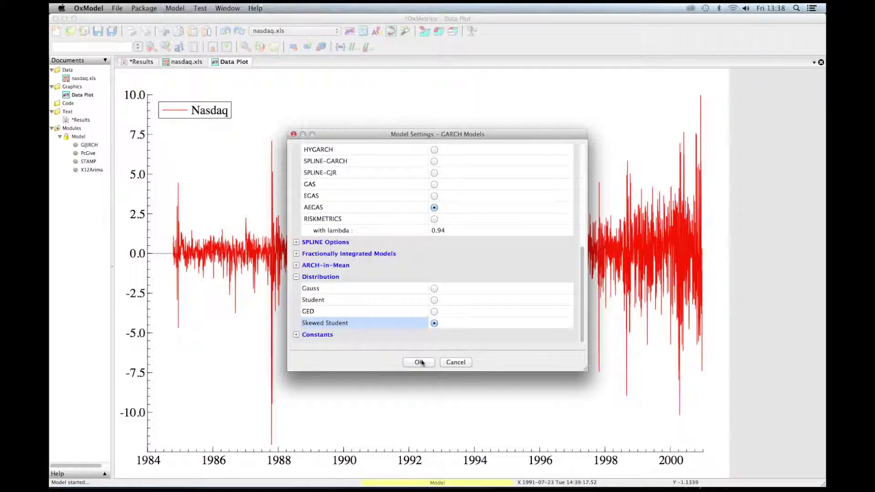
pyautogui.click(419, 363)
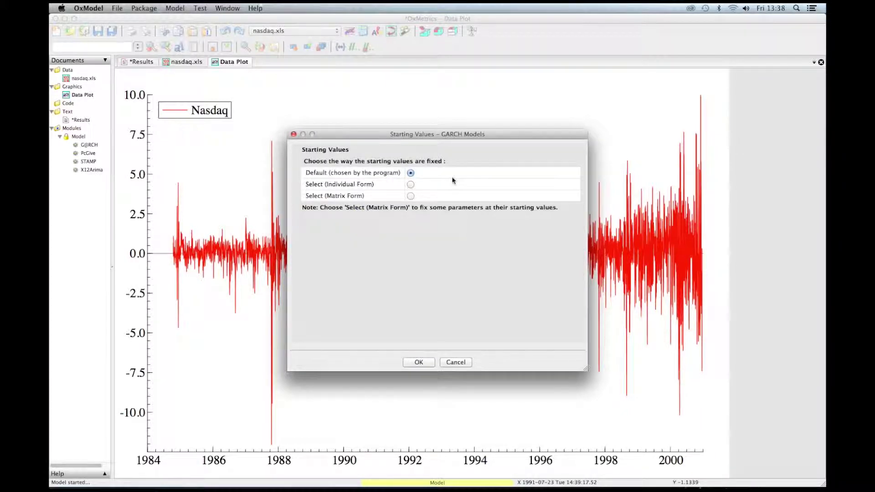
# Accept Default starting values and run the BFGS estimation over 1984-10-12 to 2000-12-21
pyautogui.click(419, 362)
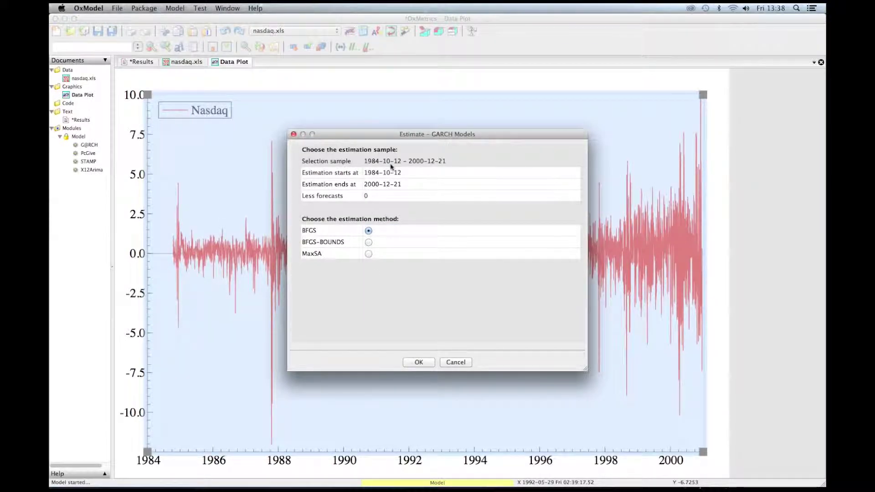
pyautogui.click(423, 363)
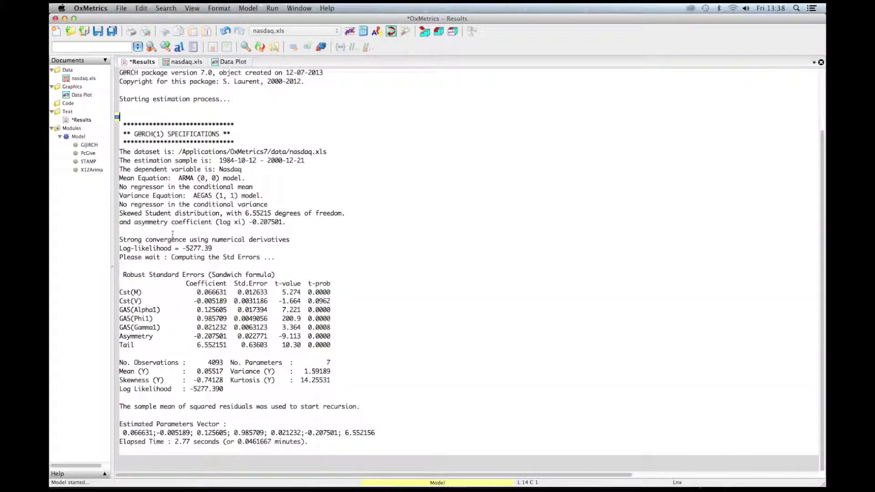
# Select the estimation report, then highlight the Tail coefficient row and its value 6.552151
pyautogui.click(332, 442)
pyautogui.moveTo(332, 442); pyautogui.dragTo(120, 125)
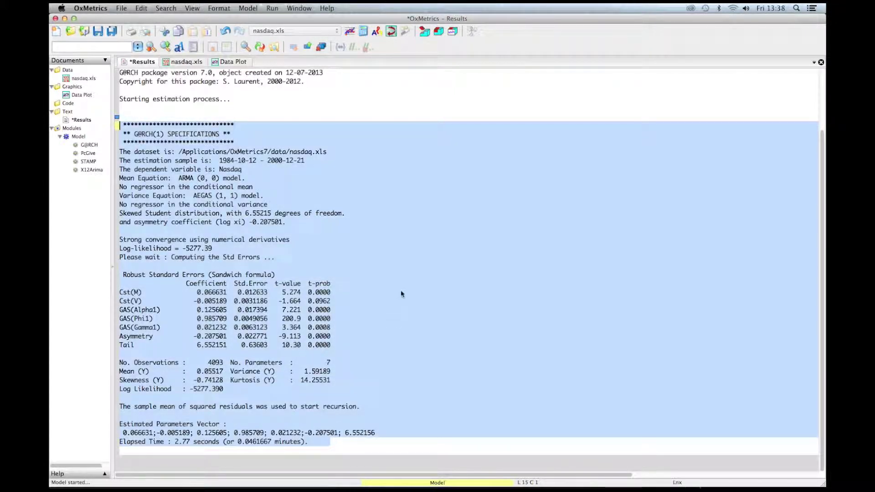
pyautogui.click(275, 301)
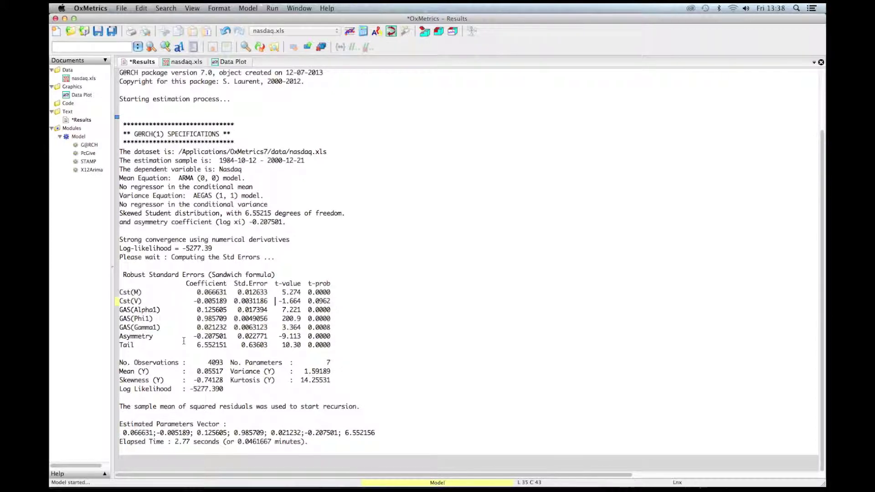
pyautogui.moveTo(337, 335); pyautogui.dragTo(119, 338)
pyautogui.click(216, 340)
pyautogui.moveTo(196, 345); pyautogui.dragTo(229, 345)
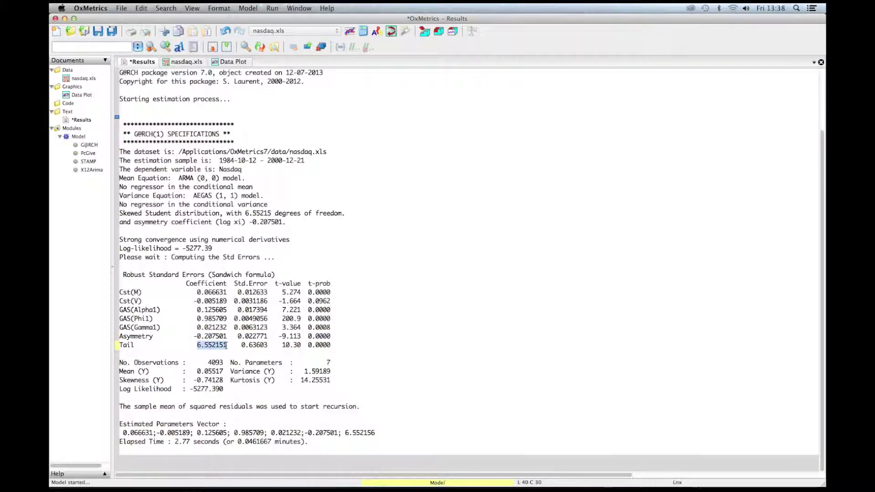